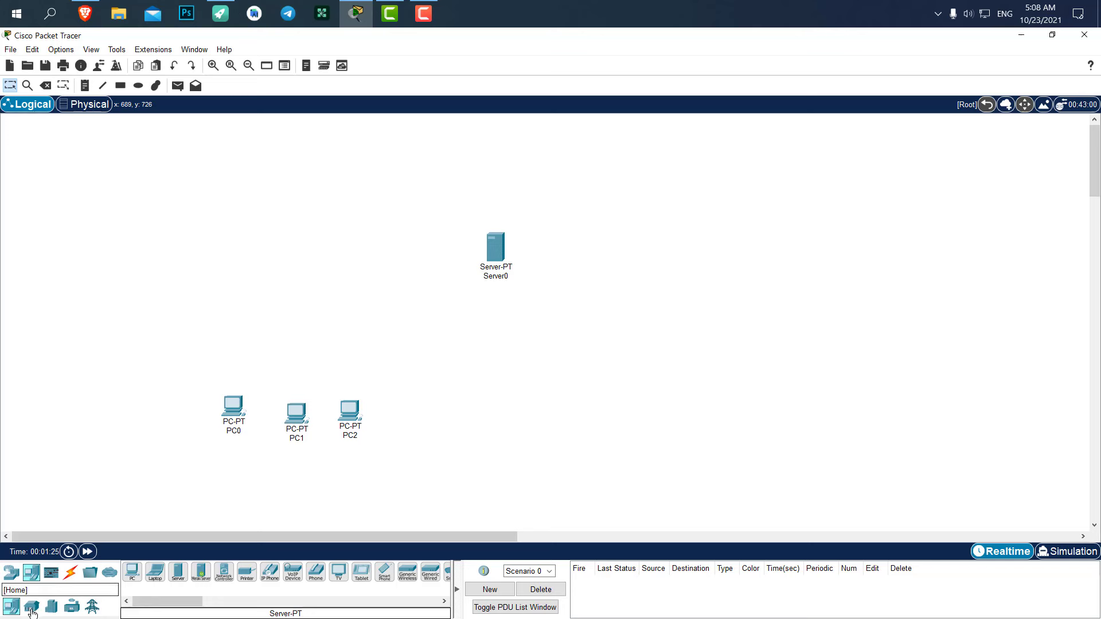
# - Add a 2960 switch to the workspace above the three PCs, level with Server0
pyautogui.click(12, 572)
pyautogui.click(31, 607)
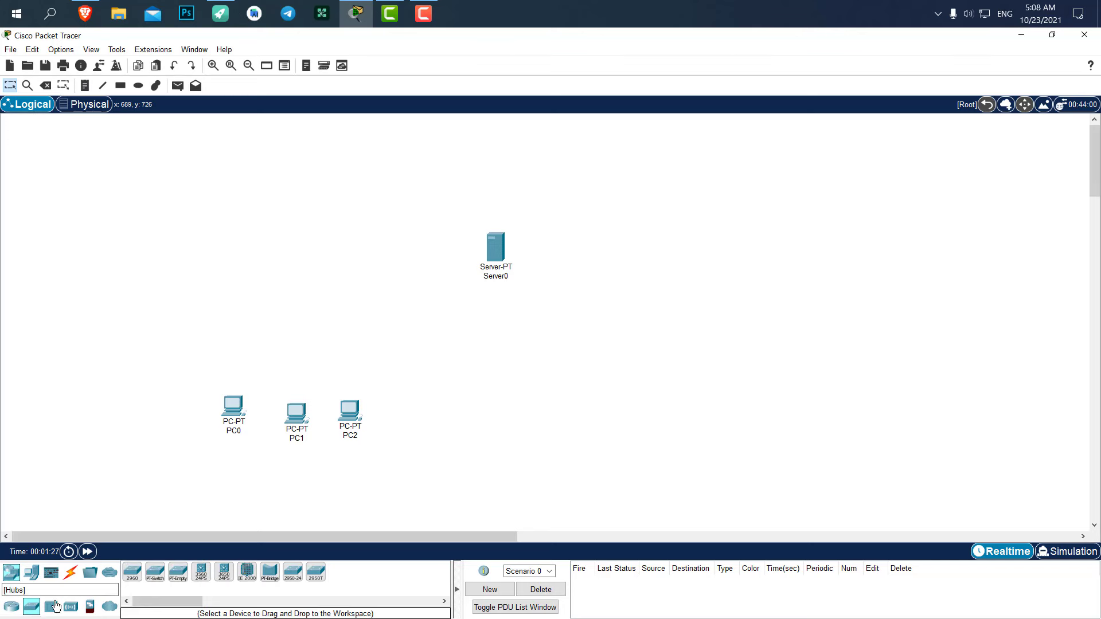
pyautogui.click(133, 571)
pyautogui.click(304, 255)
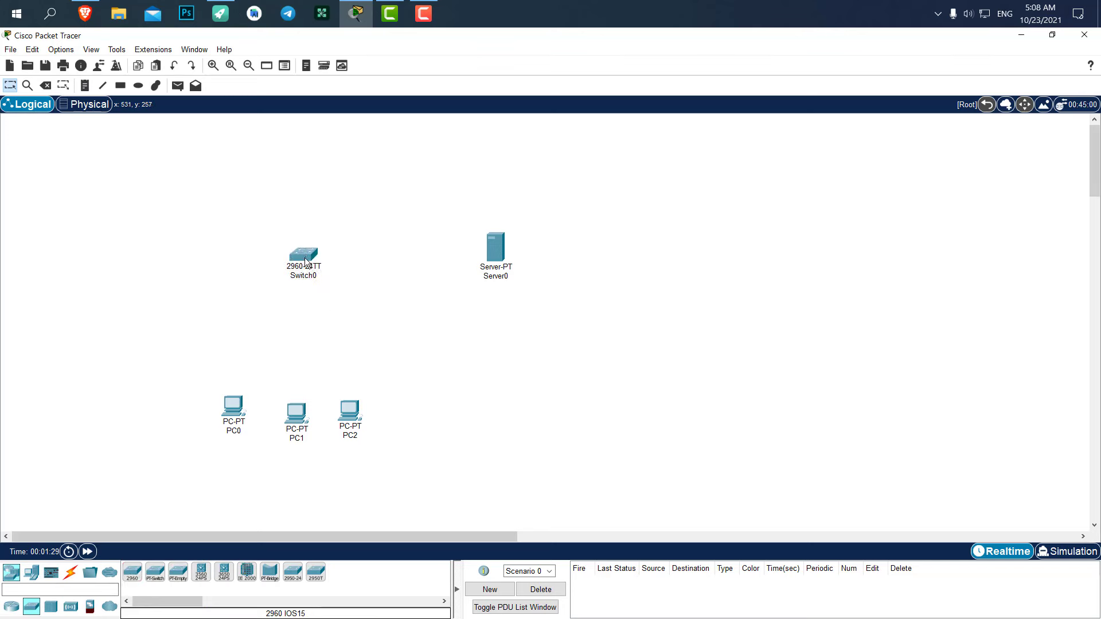
pyautogui.moveTo(308, 260); pyautogui.dragTo(319, 259)
# - Rearrange the three PCs into an even group centred below the switch, with PC1 slightly lower than PC0 and PC2
pyautogui.moveTo(412, 359); pyautogui.dragTo(197, 485)
pyautogui.moveTo(299, 427); pyautogui.dragTo(386, 393)
pyautogui.click(380, 357)
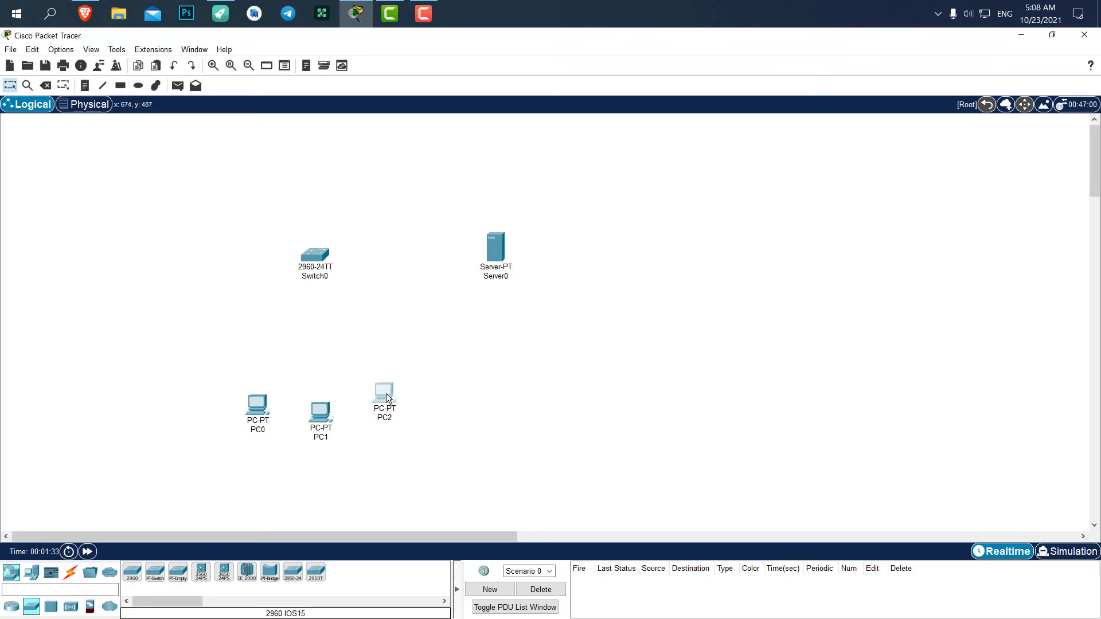
pyautogui.moveTo(256, 412); pyautogui.dragTo(260, 400)
pyautogui.click(409, 335)
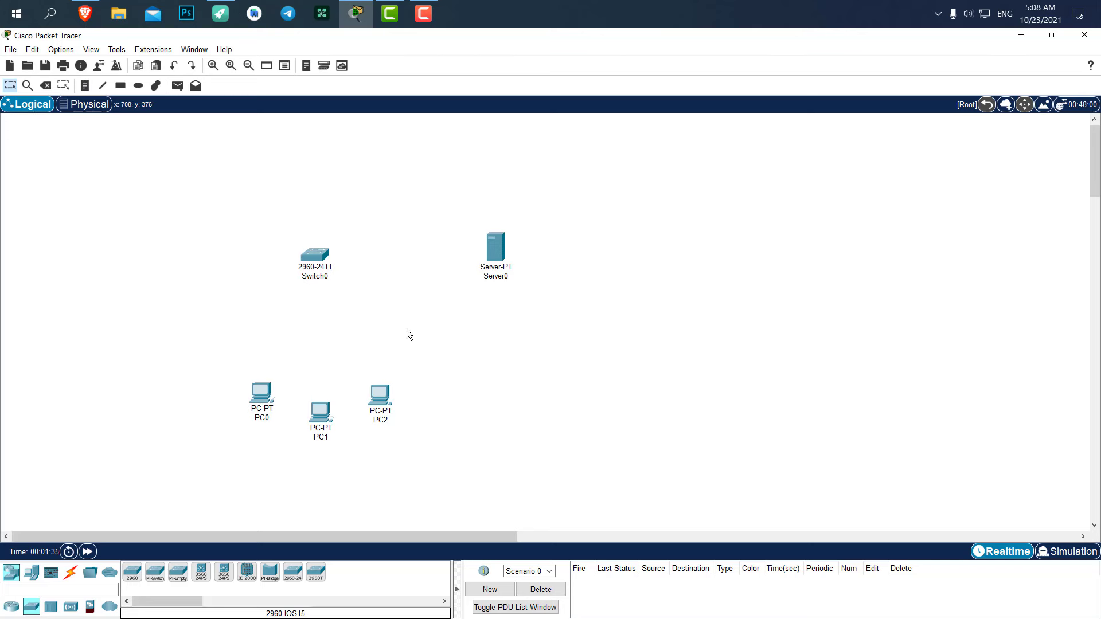
pyautogui.moveTo(442, 344); pyautogui.dragTo(239, 435)
pyautogui.moveTo(449, 360); pyautogui.dragTo(232, 479)
pyautogui.moveTo(319, 415); pyautogui.dragTo(312, 414)
pyautogui.click(338, 362)
# - Connect PC0, PC1 and PC2 to Switch0 using the automatically chosen connection type
pyautogui.click(71, 571)
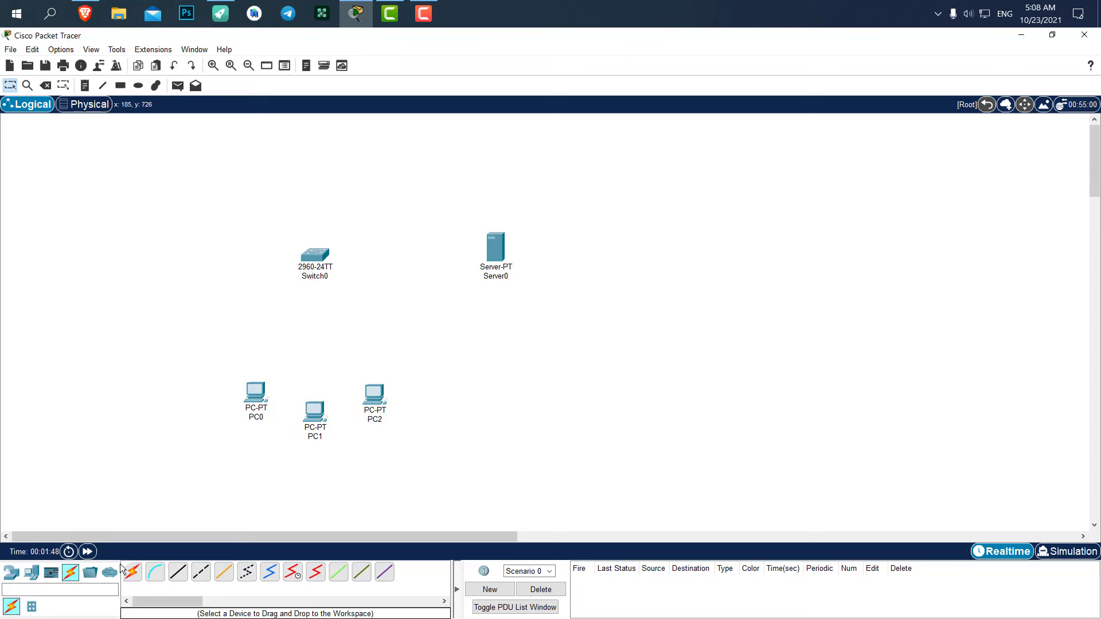
pyautogui.click(132, 571)
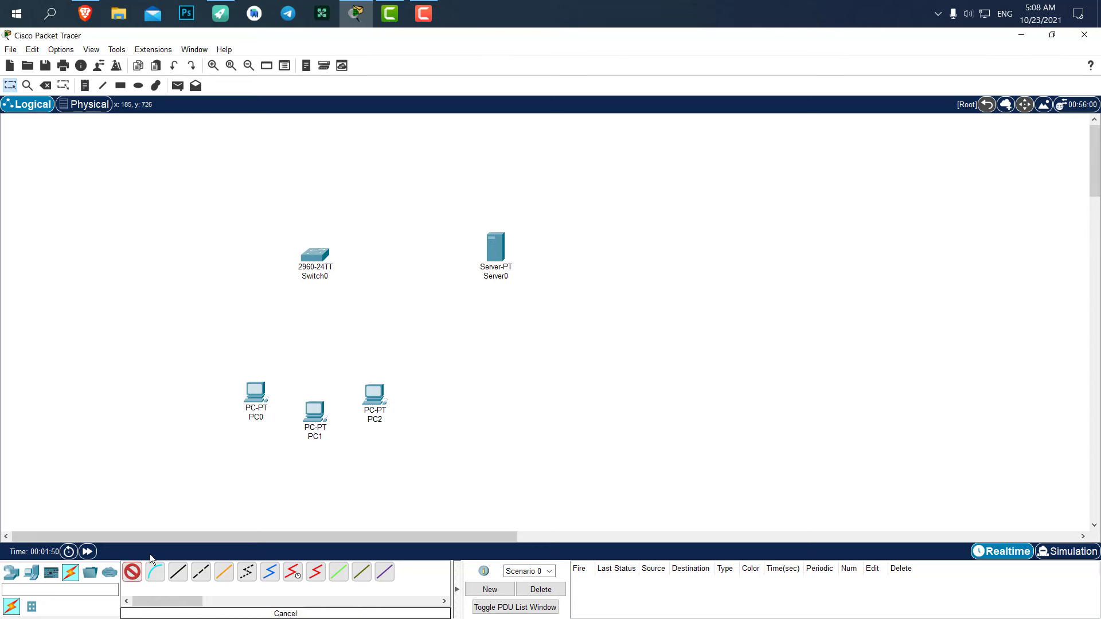
pyautogui.click(256, 393)
pyautogui.click(316, 254)
pyautogui.click(314, 408)
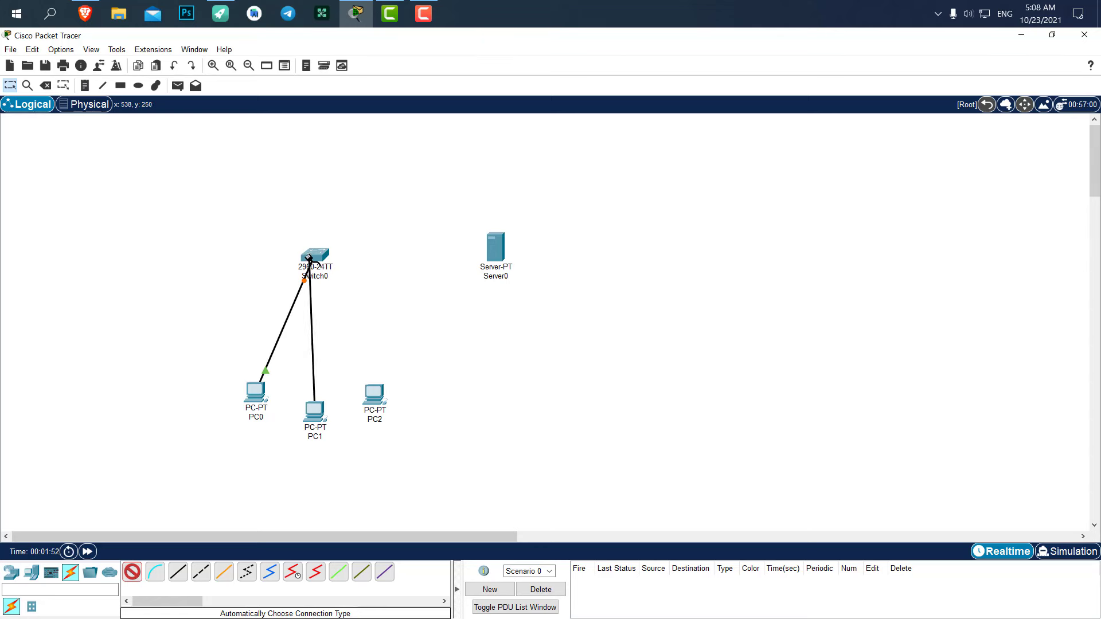
pyautogui.click(315, 256)
pyautogui.click(374, 393)
pyautogui.click(315, 274)
# - Connect Switch0 to Server0 with an automatically chosen cable and move the server down level with the switch
pyautogui.click(314, 255)
pyautogui.click(495, 247)
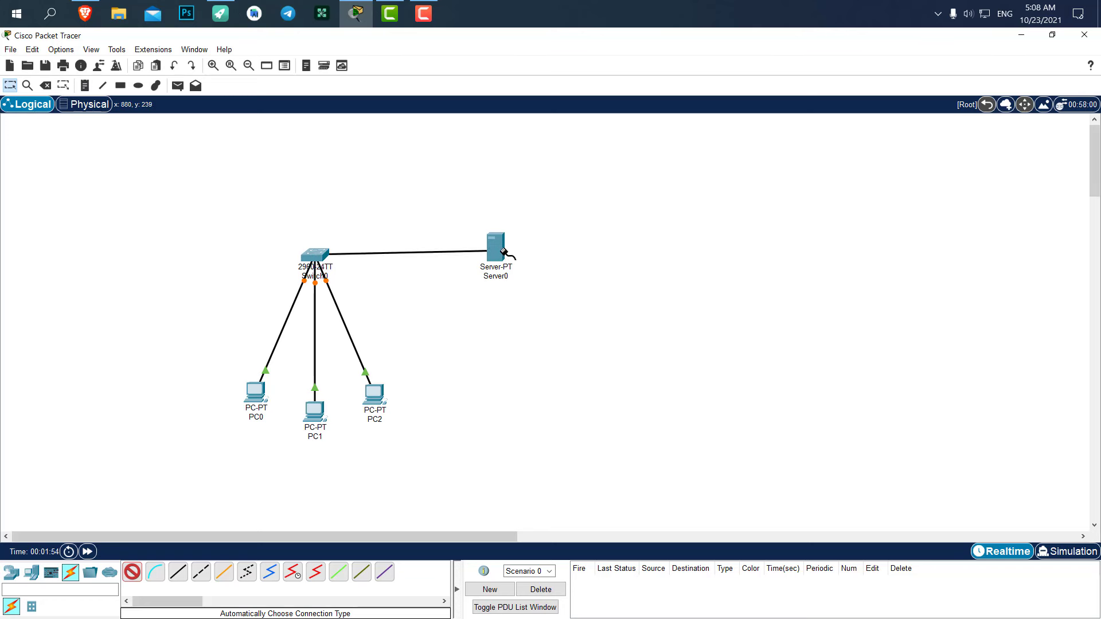
pyautogui.click(132, 572)
pyautogui.moveTo(503, 239); pyautogui.dragTo(503, 247)
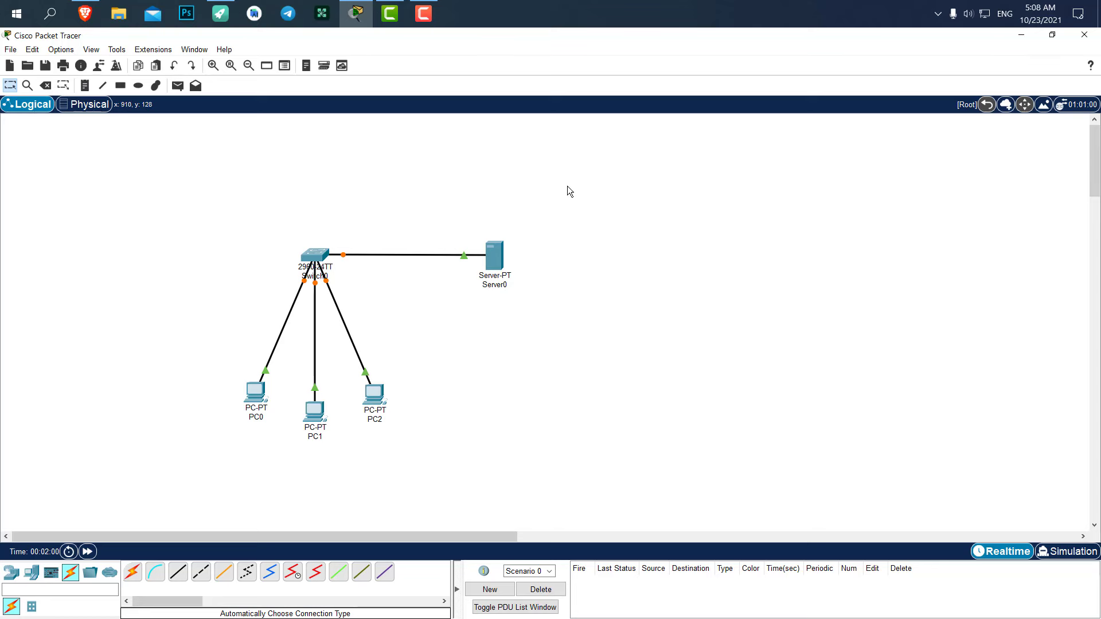
# - Configure Server0's FastEthernet0 interface with static IPv4 address 192.168.1.1 and subnet mask 255.255.255.0
pyautogui.moveTo(642, 183); pyautogui.dragTo(610, 234)
pyautogui.click(519, 322)
pyautogui.click(496, 252)
pyautogui.moveTo(424, 132); pyautogui.dragTo(645, 134)
pyautogui.click(520, 183)
pyautogui.click(507, 253)
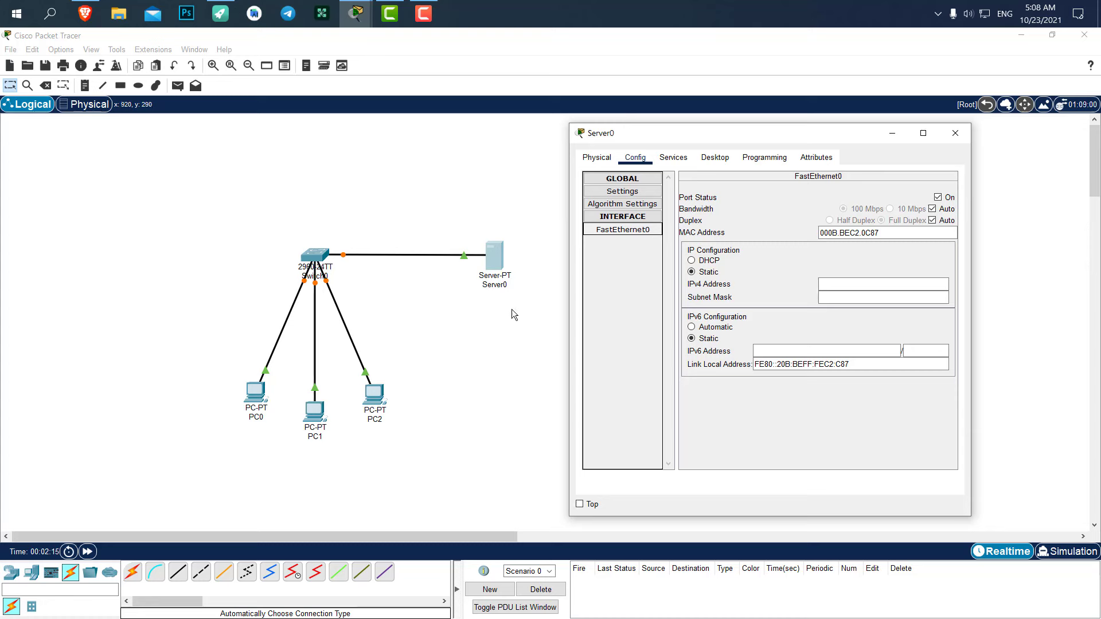
pyautogui.click(863, 283)
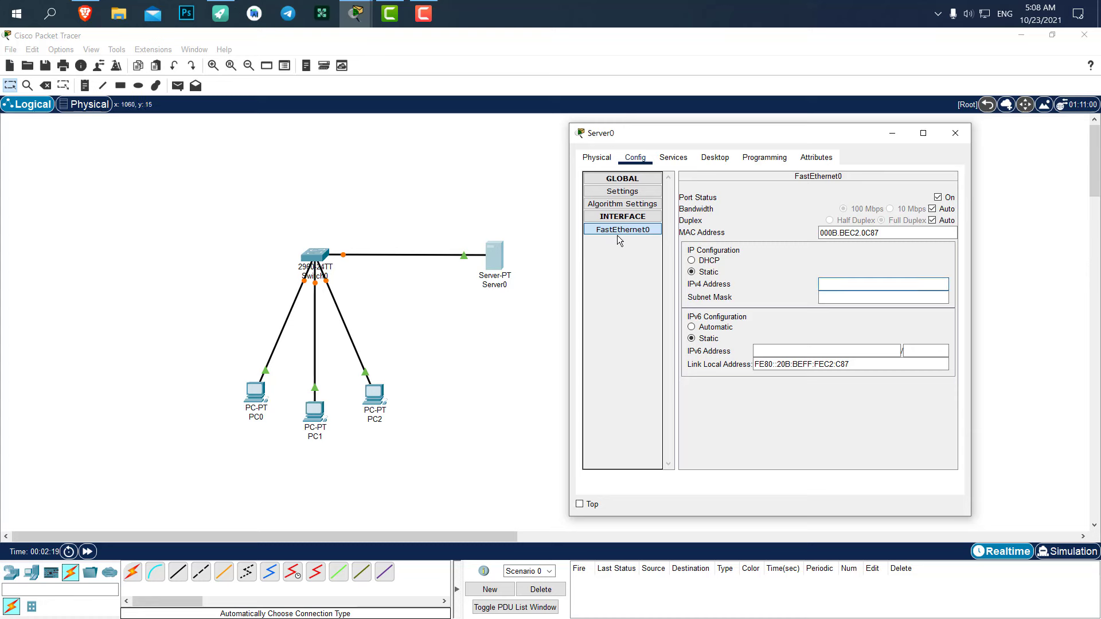
pyautogui.click(849, 285)
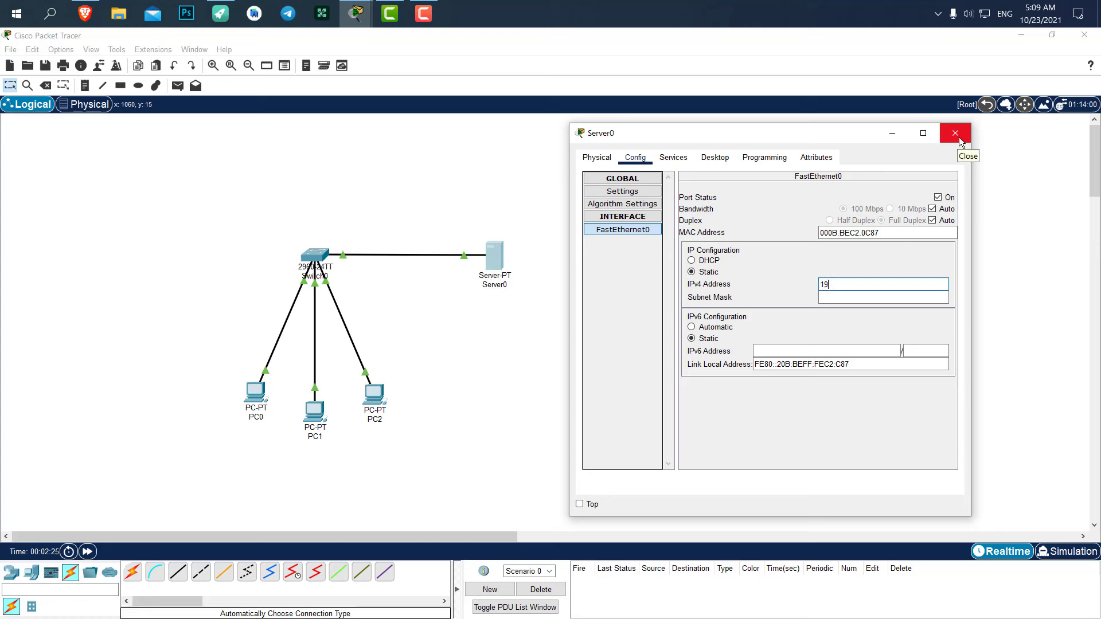
pyautogui.write('192.168.1.1')
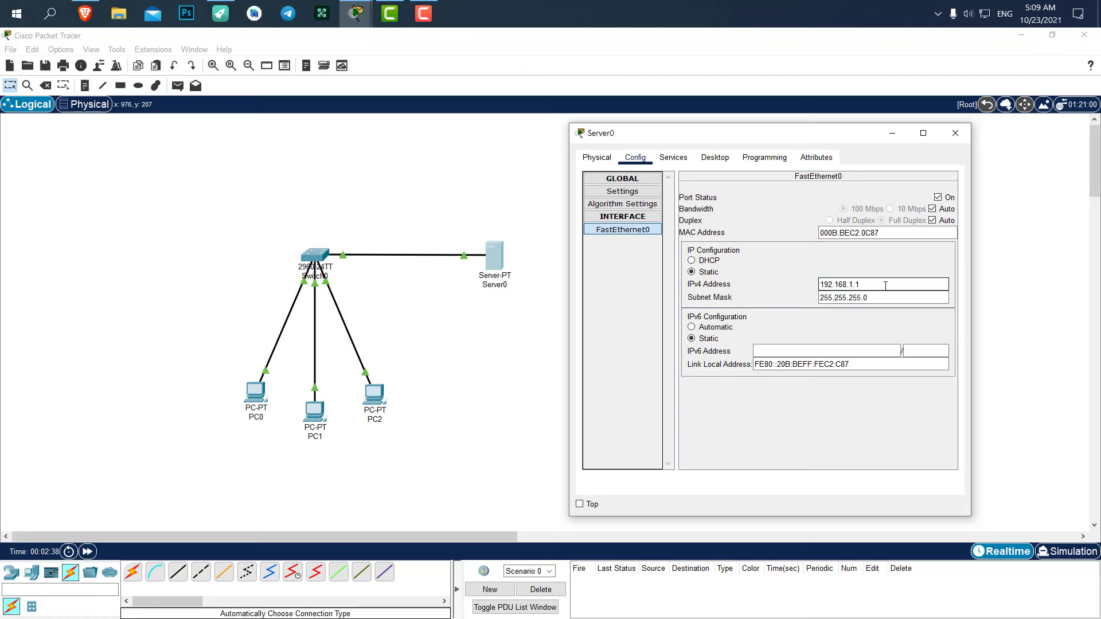
pyautogui.moveTo(860, 285); pyautogui.dragTo(801, 289)
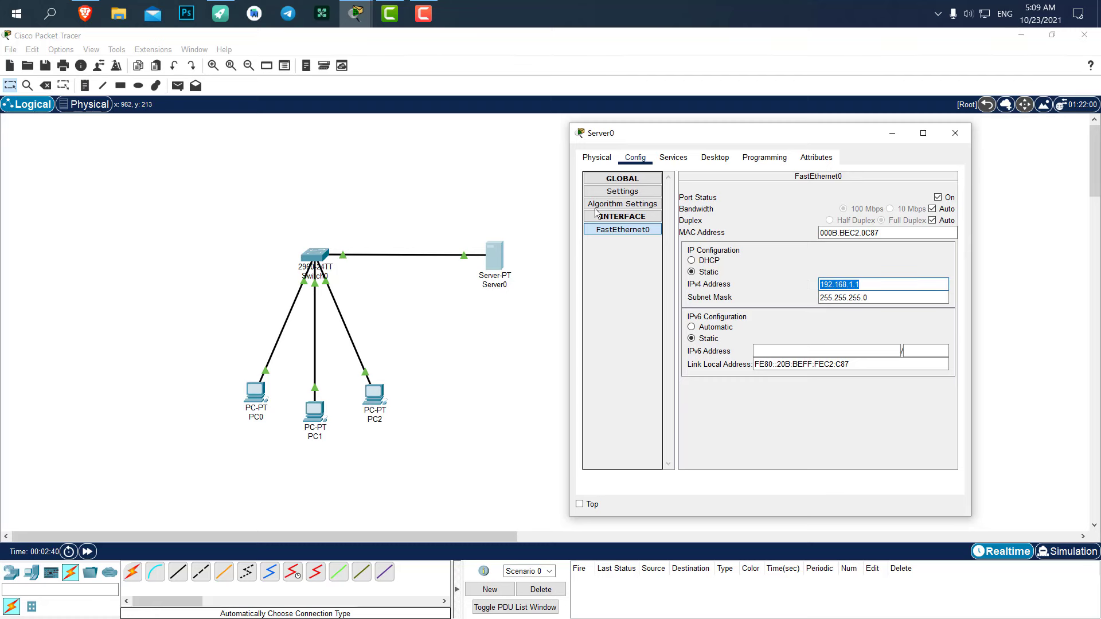
# - Turn on the DHCP service on Server0 for the FastEthernet0 interface
pyautogui.click(669, 161)
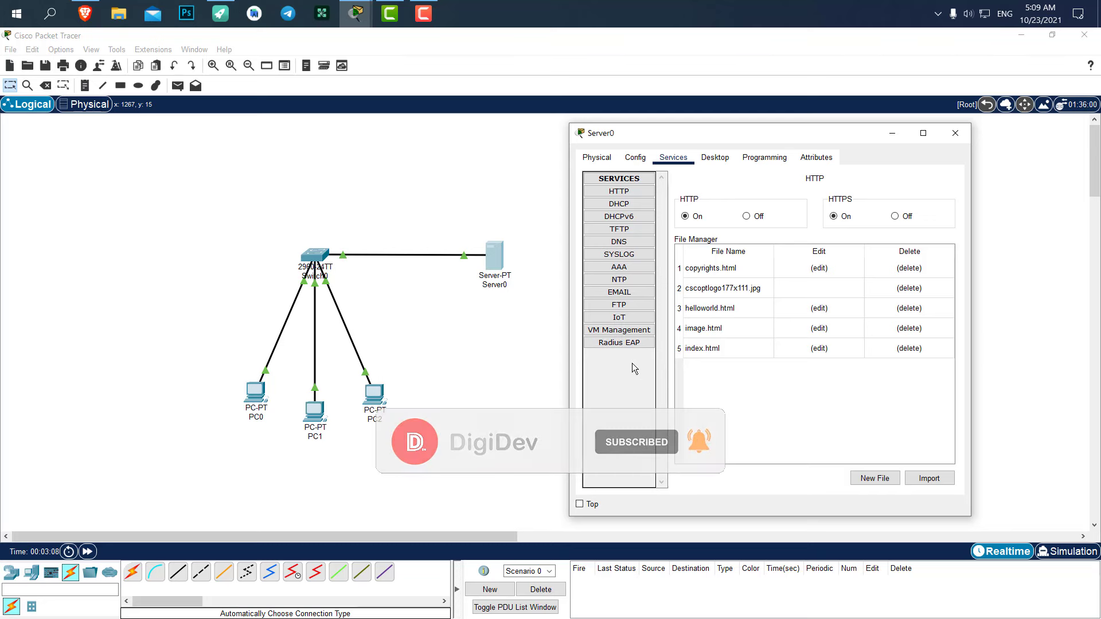
pyautogui.click(625, 205)
pyautogui.click(629, 191)
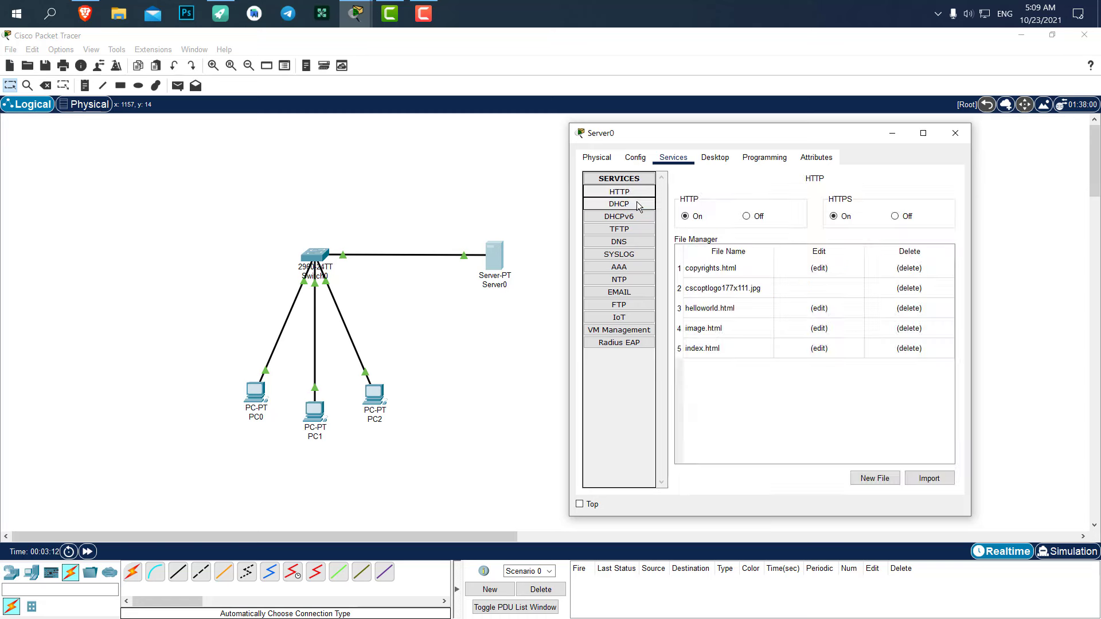
pyautogui.click(634, 203)
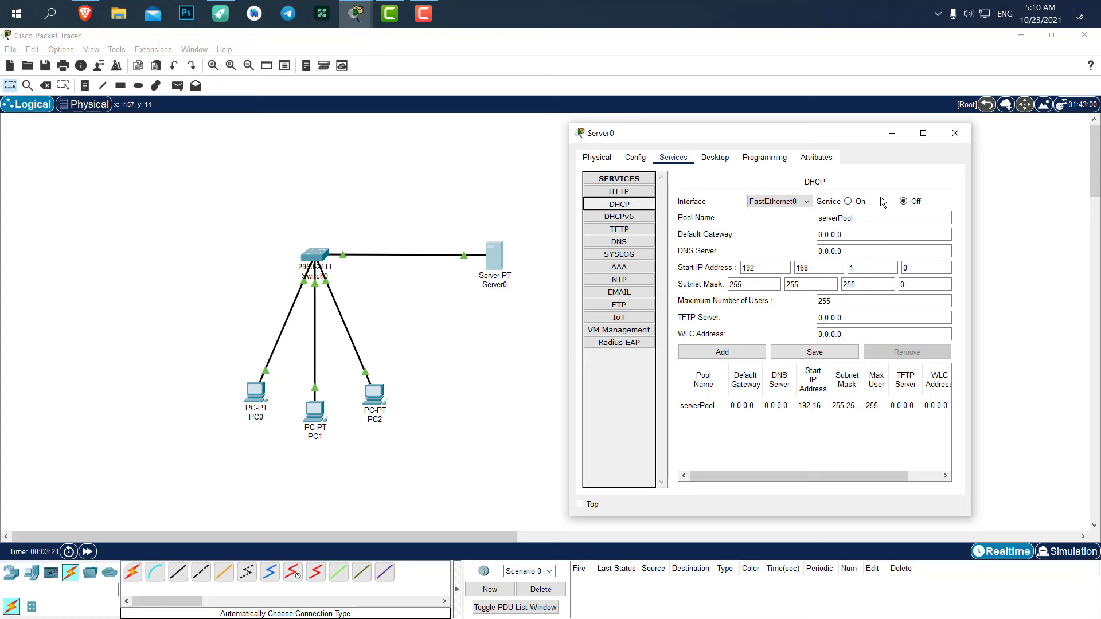
pyautogui.click(848, 202)
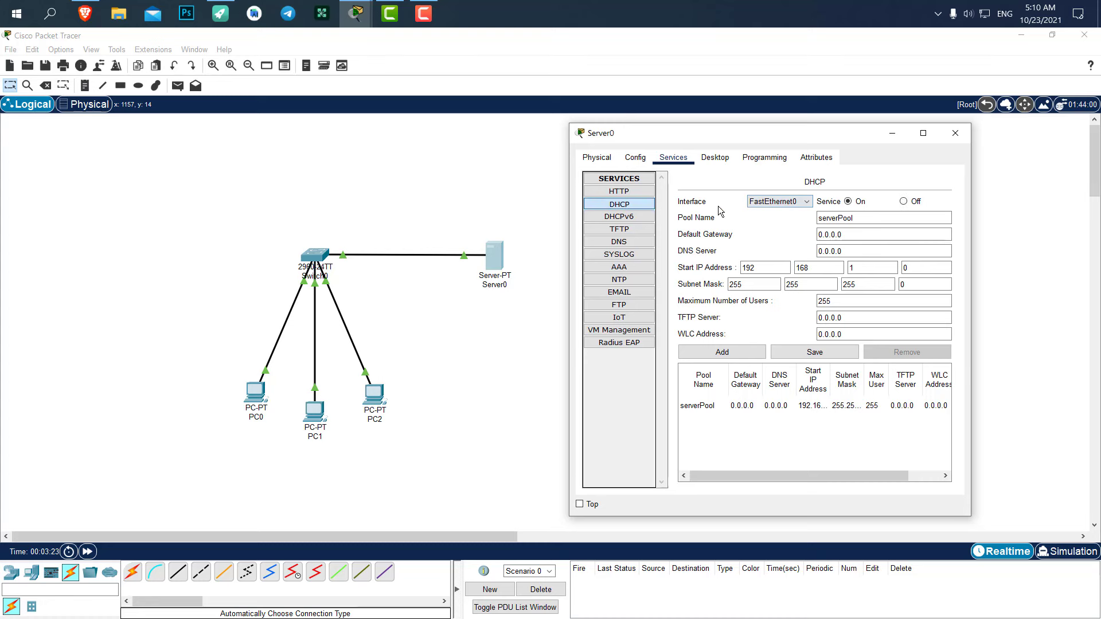
pyautogui.click(620, 206)
# - Set the start IP address of the DHCP pool serverPool to 192.168.1.10
pyautogui.click(713, 405)
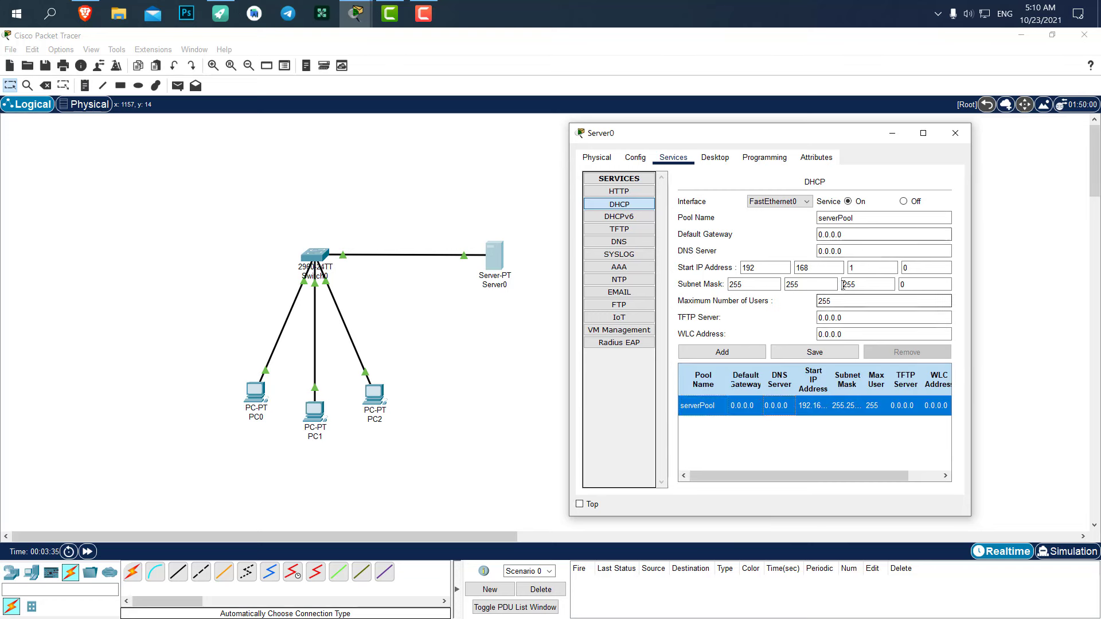
pyautogui.click(819, 252)
pyautogui.click(828, 316)
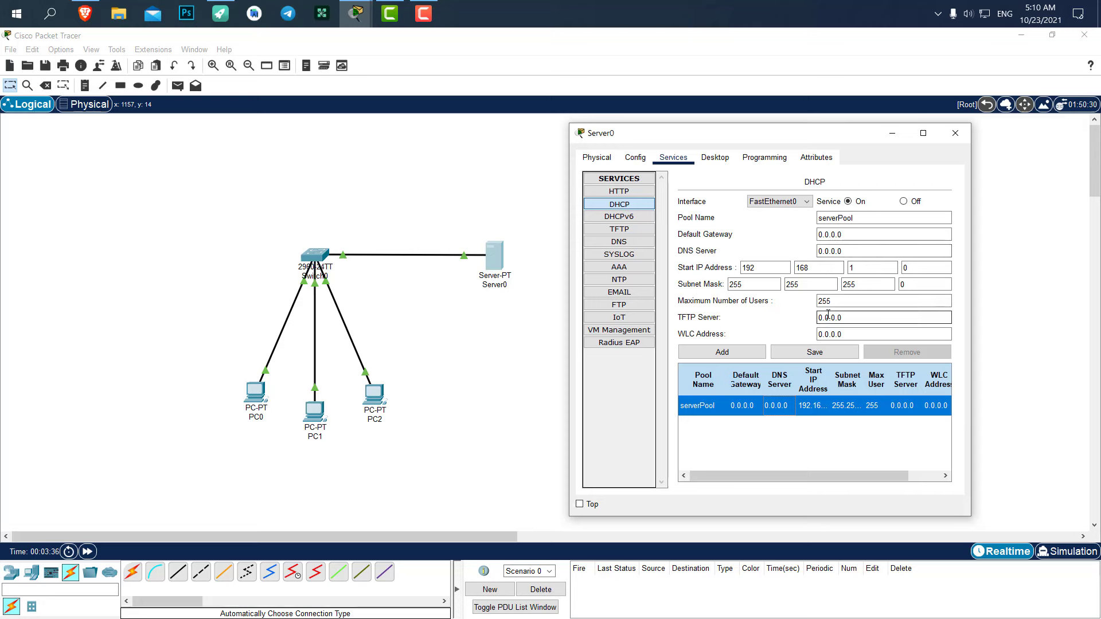
pyautogui.click(829, 235)
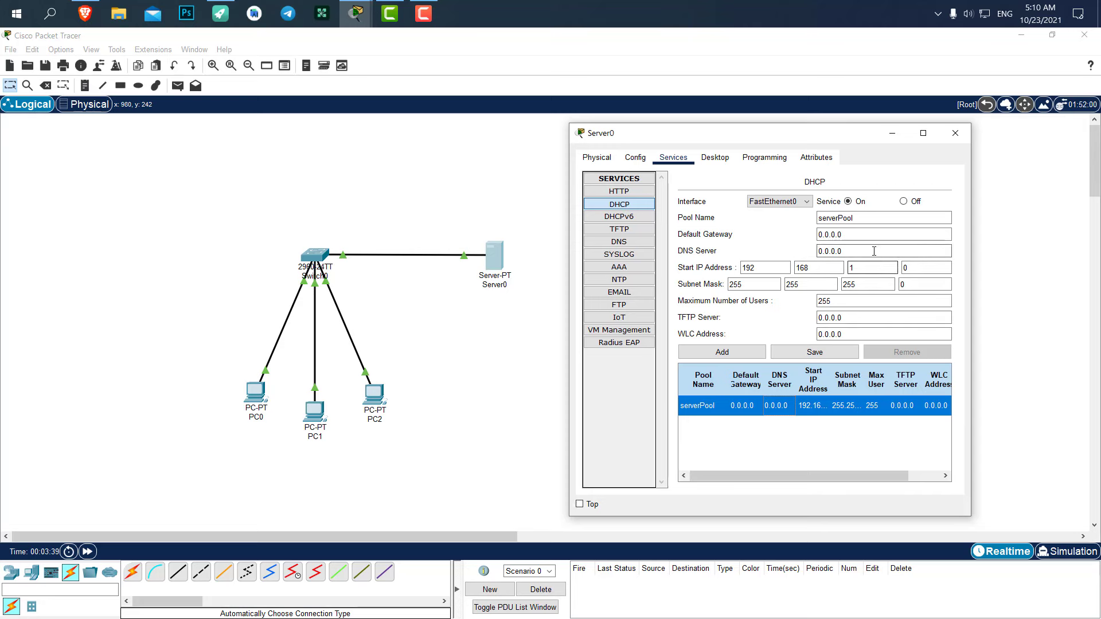
pyautogui.click(849, 252)
pyautogui.click(814, 265)
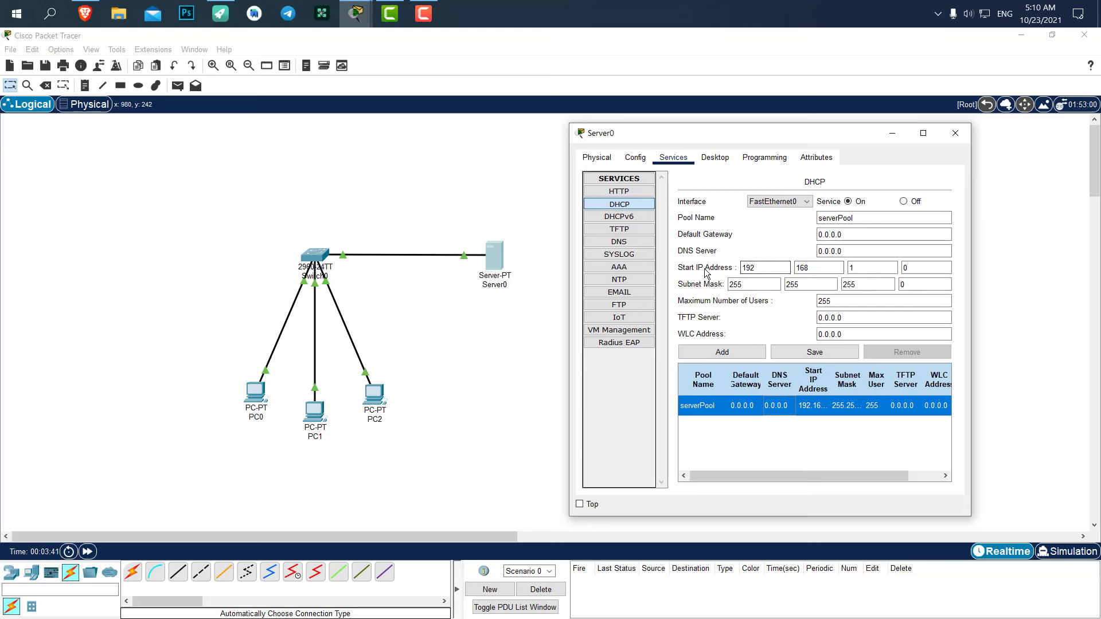
pyautogui.click(746, 265)
pyautogui.press('Tab')
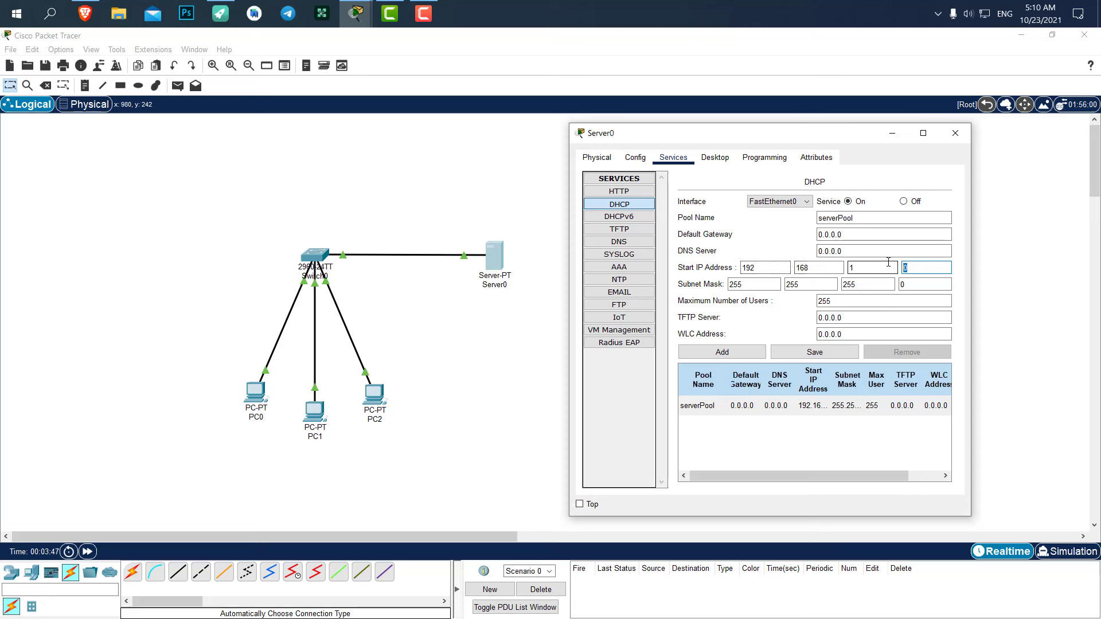
pyautogui.write('10')
pyautogui.click(874, 264)
# - Set the pool's maximum number of users to 10, save serverPool and close the Server0 window
pyautogui.moveTo(848, 302); pyautogui.dragTo(802, 305)
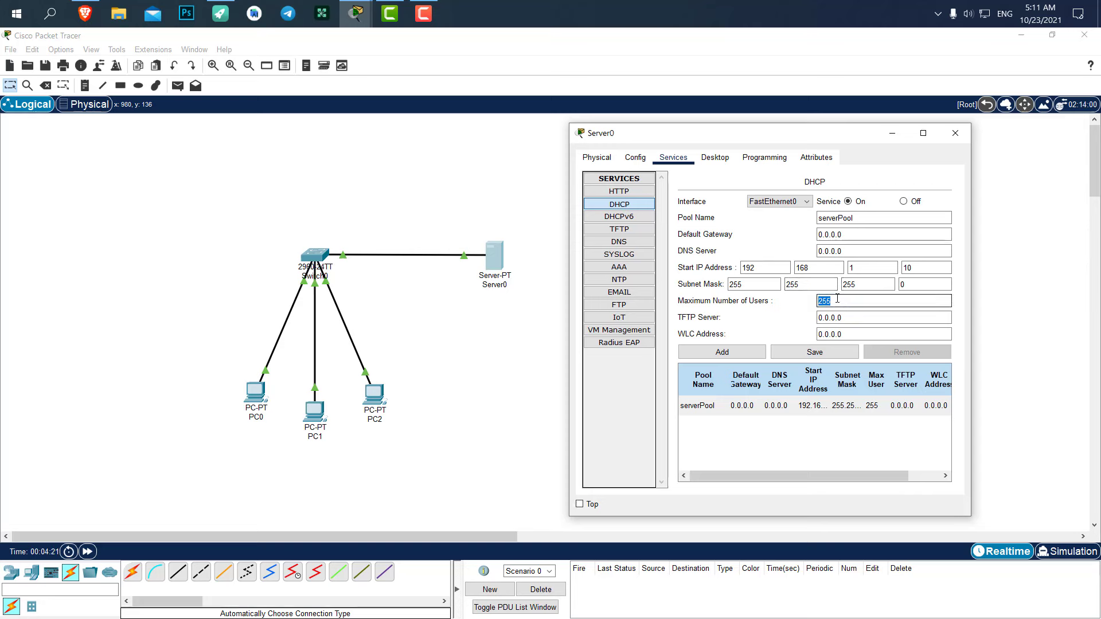
pyautogui.write('2')
pyautogui.moveTo(828, 301); pyautogui.dragTo(808, 303)
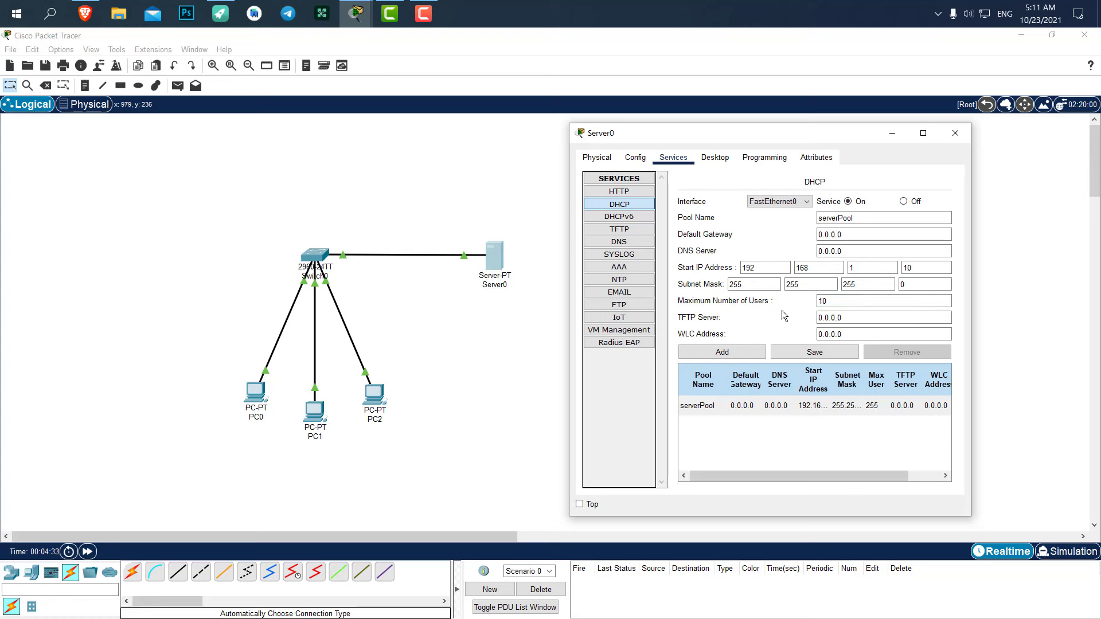
pyautogui.click(811, 359)
pyautogui.click(952, 137)
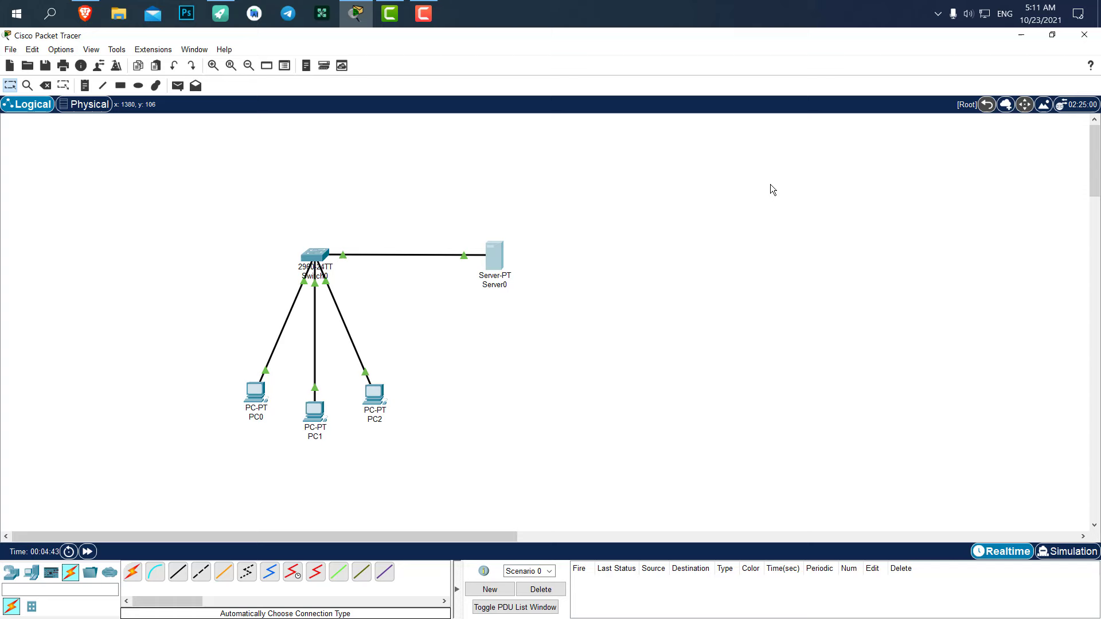
# - Switch PC0's IP configuration to DHCP so it requests an address from the server, and close its window
pyautogui.click(255, 394)
pyautogui.moveTo(471, 129); pyautogui.dragTo(612, 129)
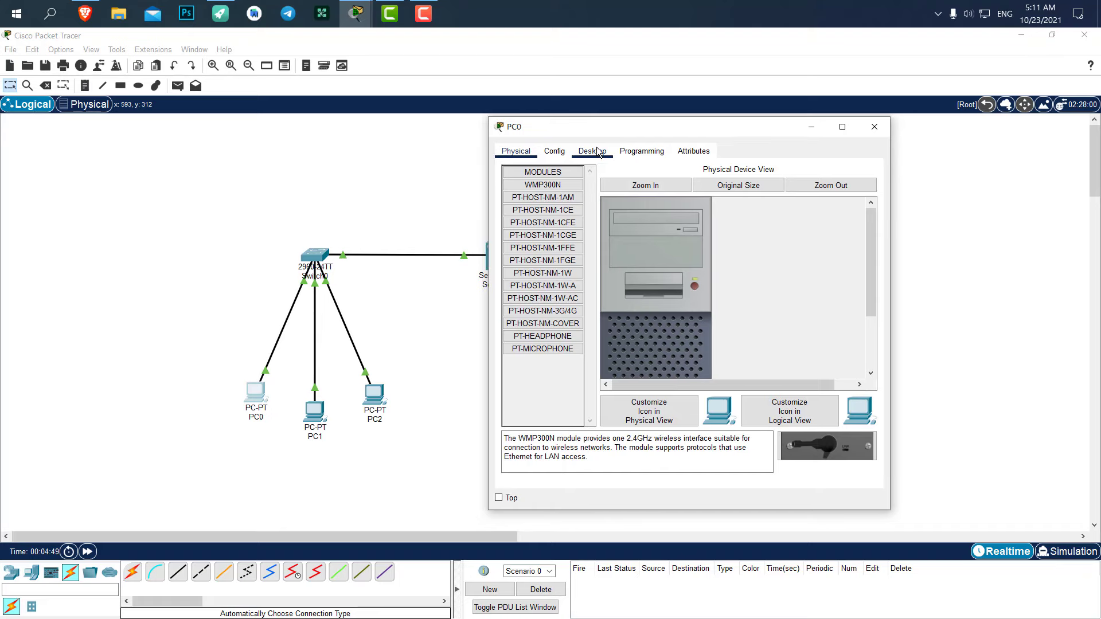
pyautogui.click(593, 150)
pyautogui.click(531, 184)
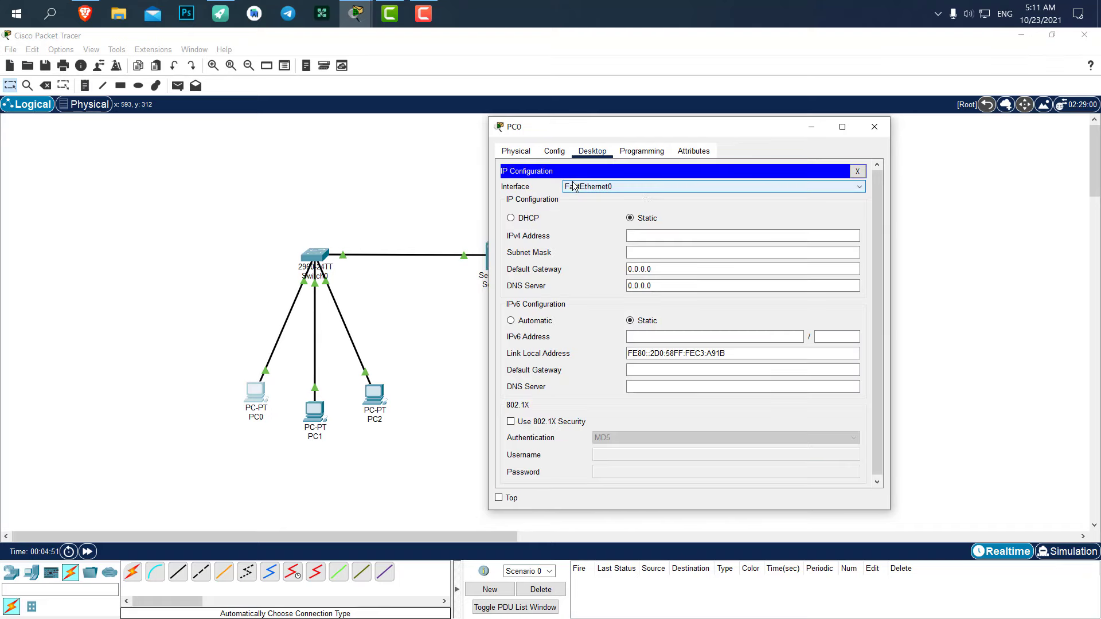
pyautogui.click(518, 221)
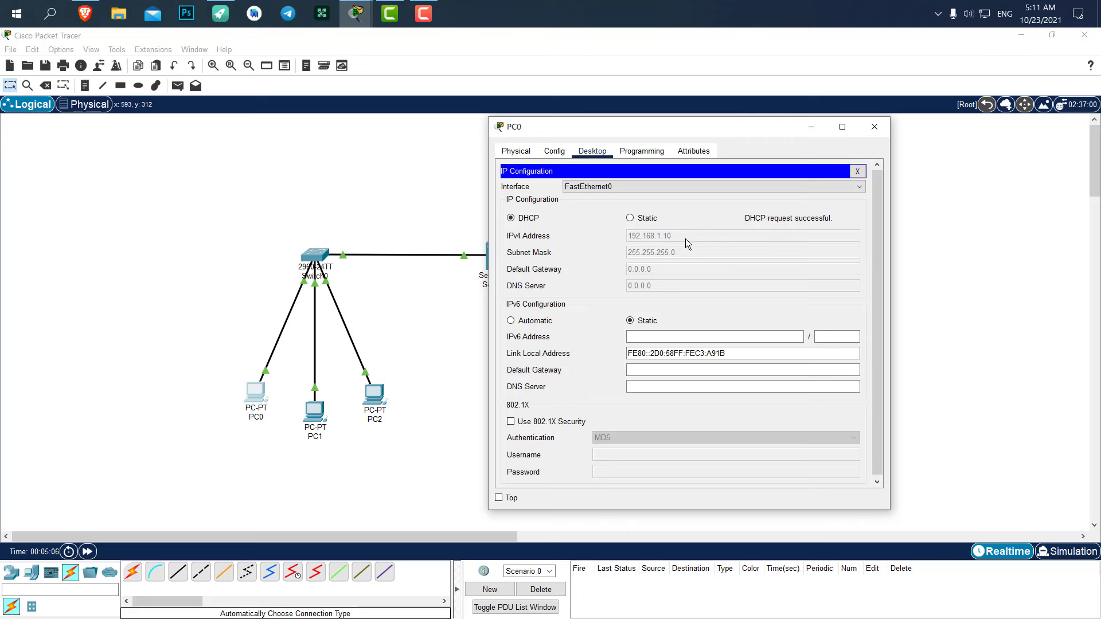
pyautogui.click(874, 127)
# - Switch PC1's IP configuration from static to DHCP and close its window
pyautogui.click(314, 411)
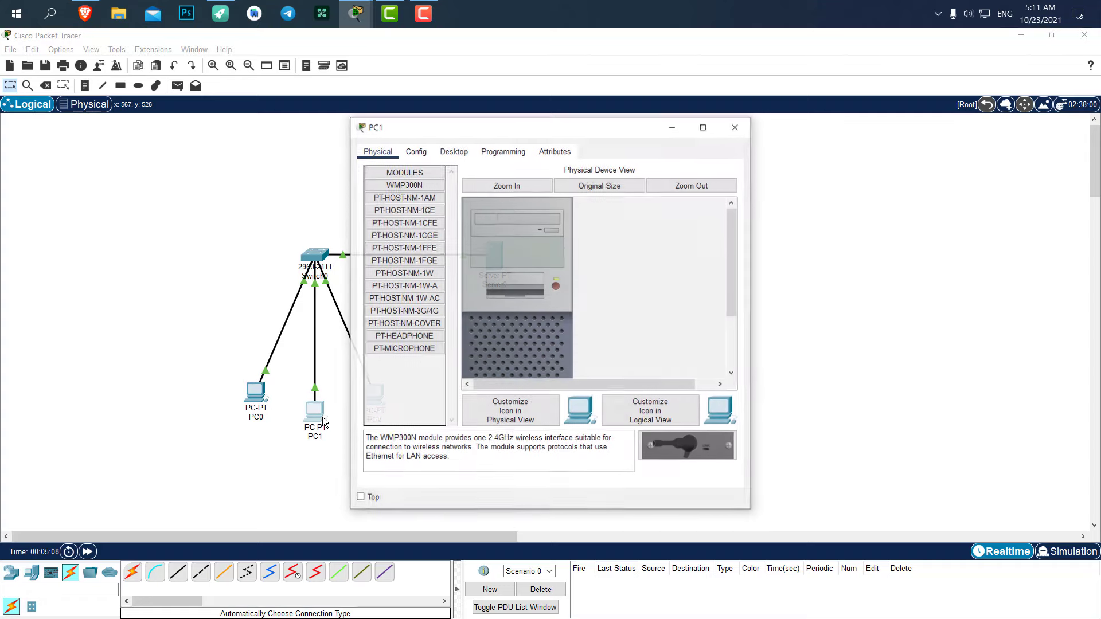
pyautogui.click(454, 151)
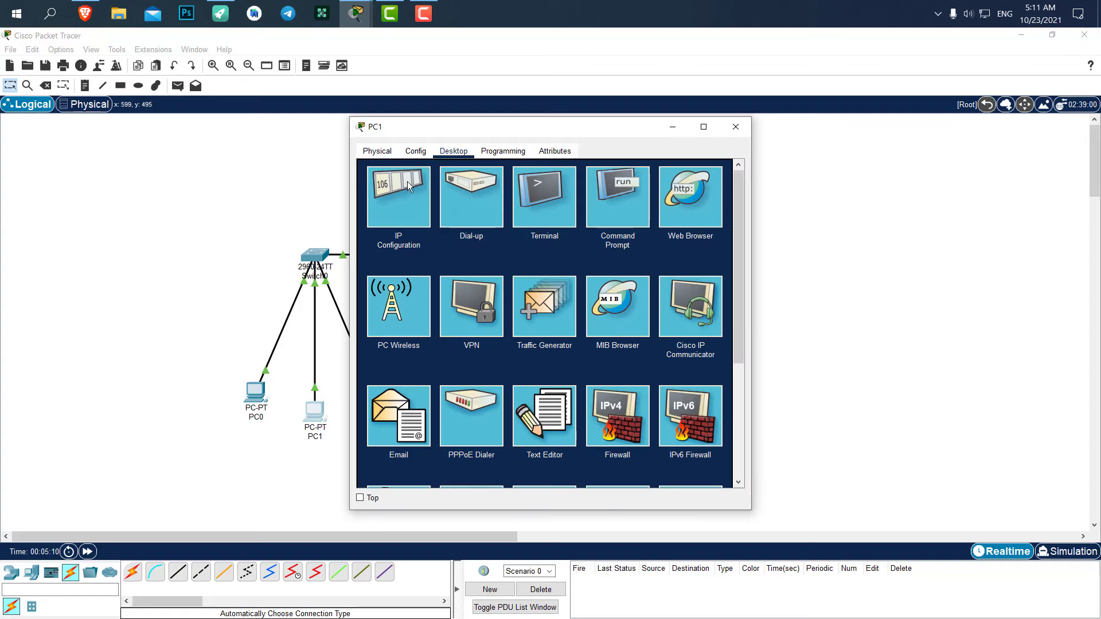
pyautogui.click(394, 193)
pyautogui.click(387, 221)
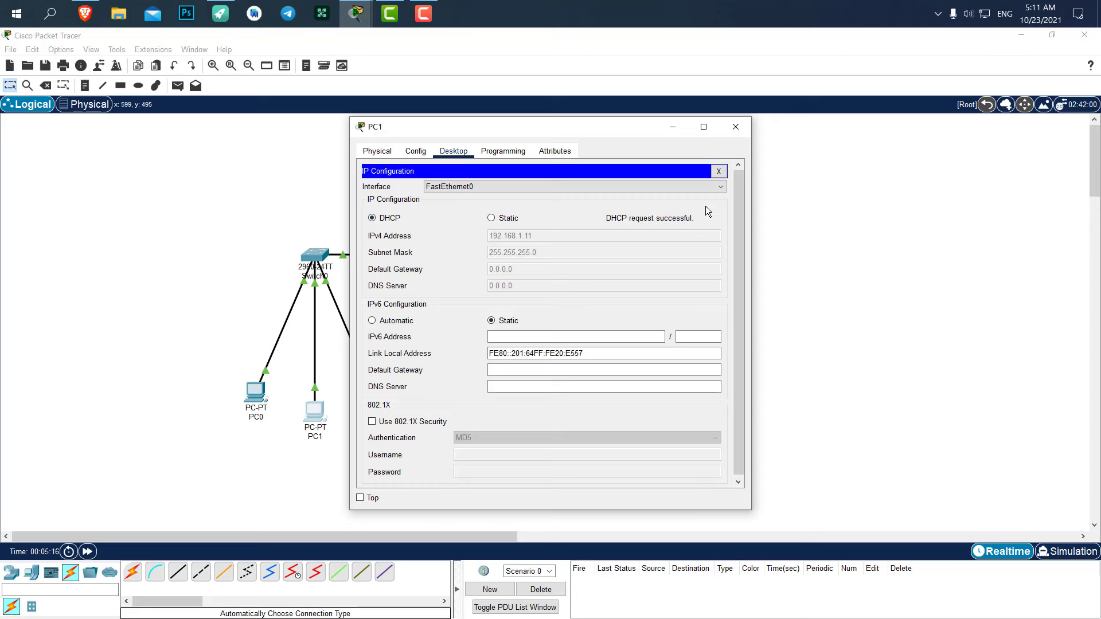
pyautogui.click(735, 126)
# - Switch PC2's IP configuration from static to DHCP
pyautogui.click(373, 387)
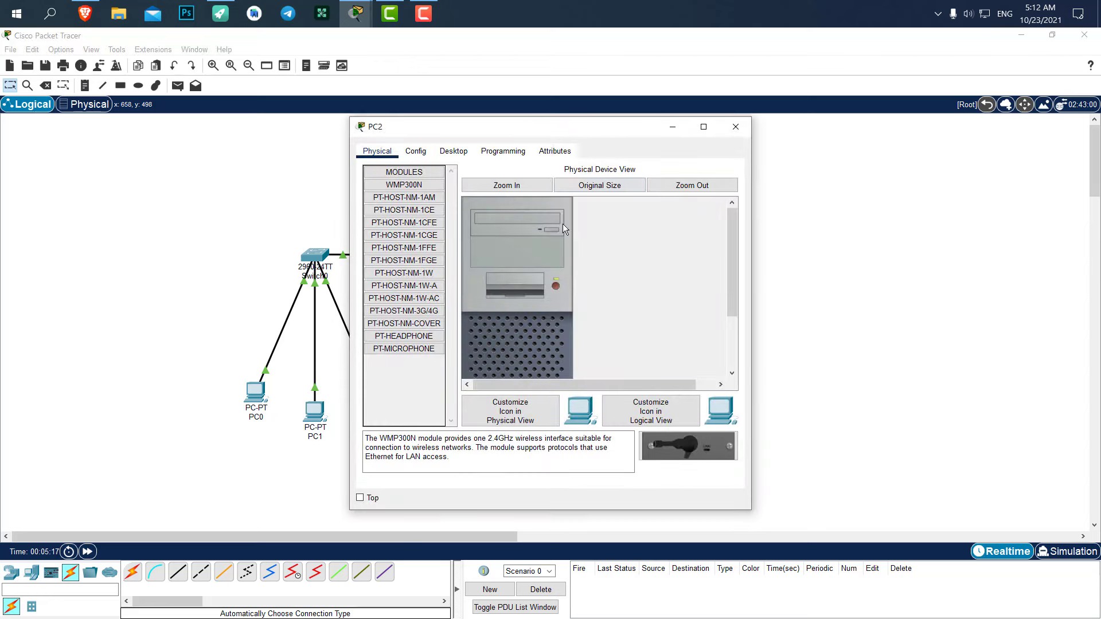
pyautogui.click(439, 152)
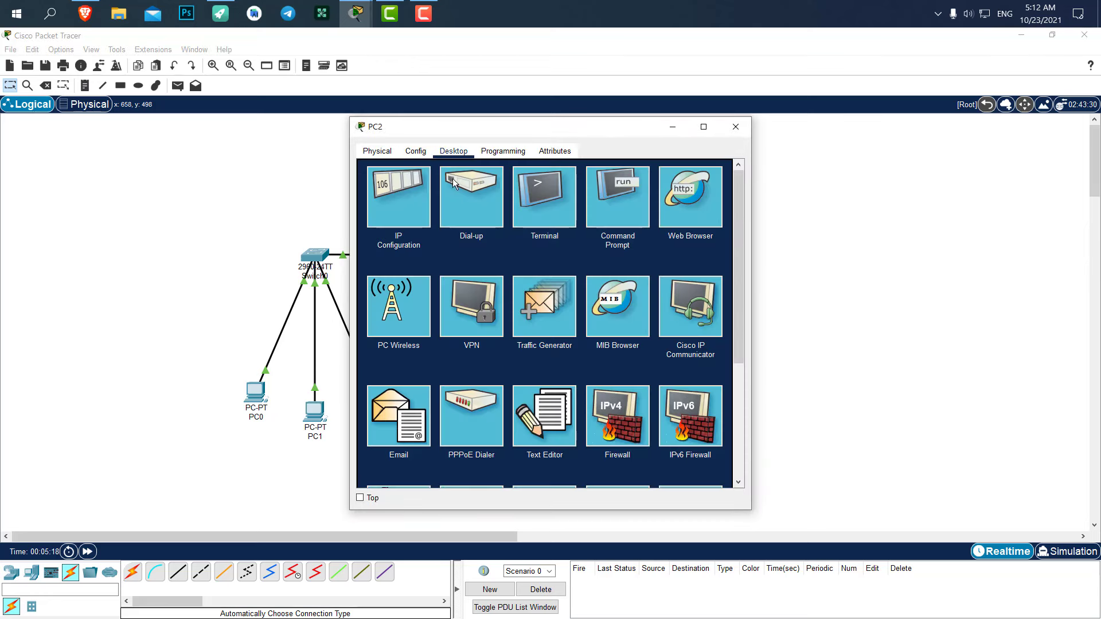
pyautogui.click(402, 214)
pyautogui.click(388, 218)
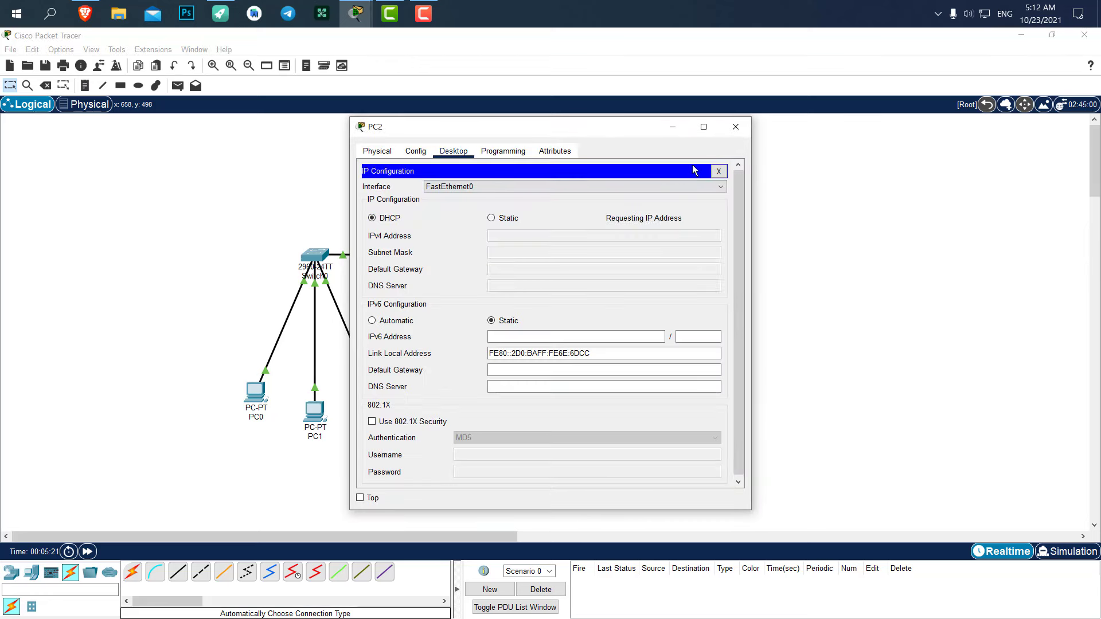
# - Close the PC2 window and send a simple PDU from PC0 to PC2 to test connectivity
pyautogui.click(736, 126)
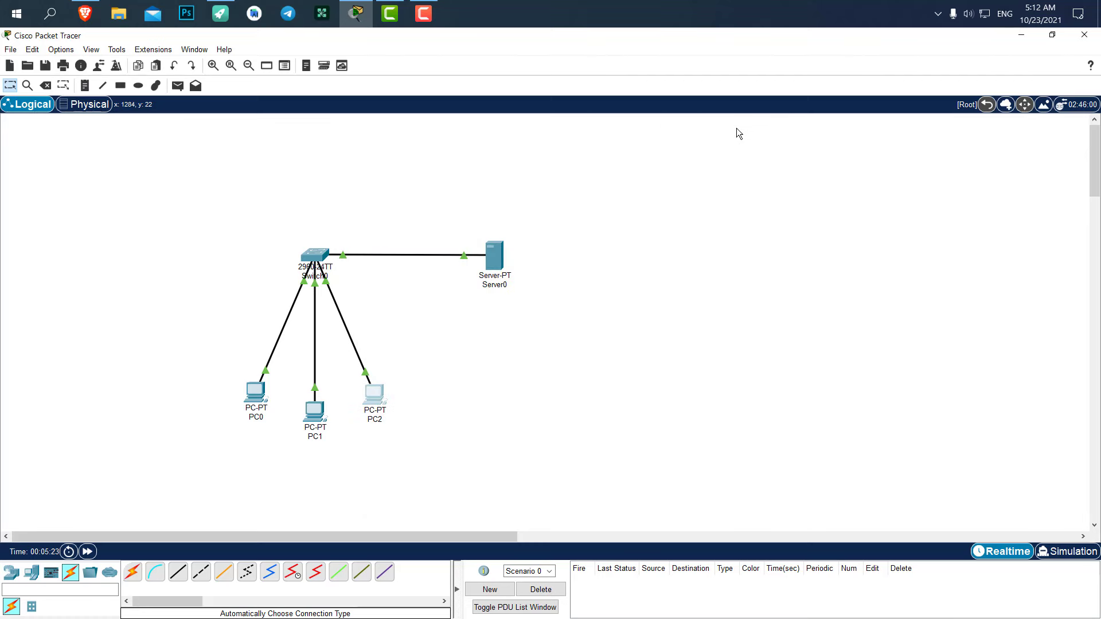
pyautogui.click(178, 85)
pyautogui.click(256, 392)
pyautogui.click(376, 393)
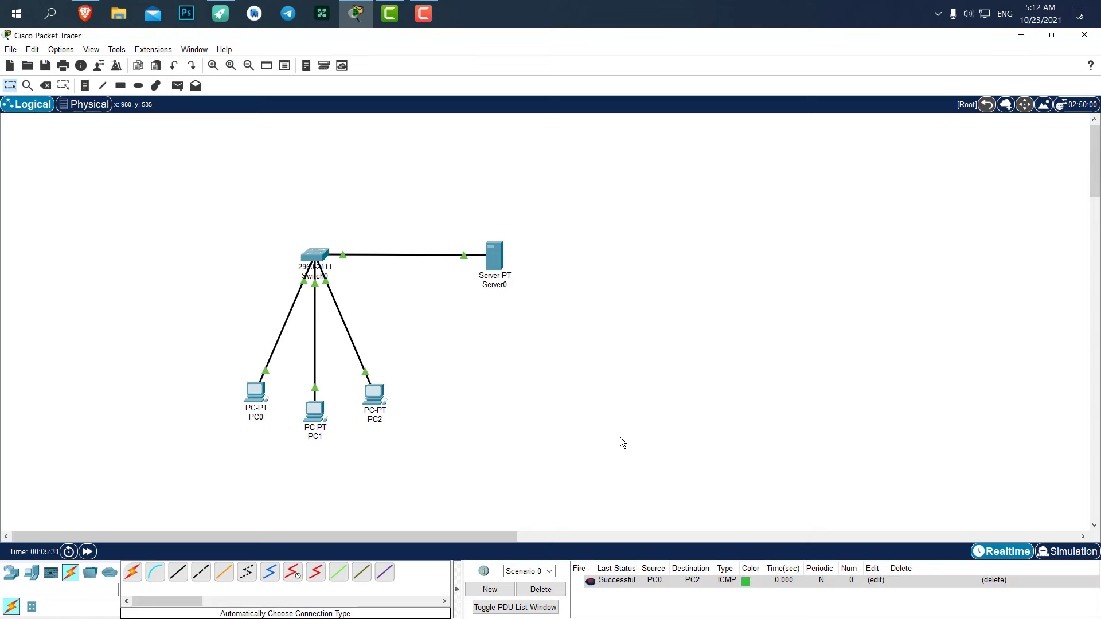
# - Play the PC0-to-PC2 message in Simulation mode, advancing through its last events, and delete Scenario 0's test PDU
pyautogui.click(1063, 551)
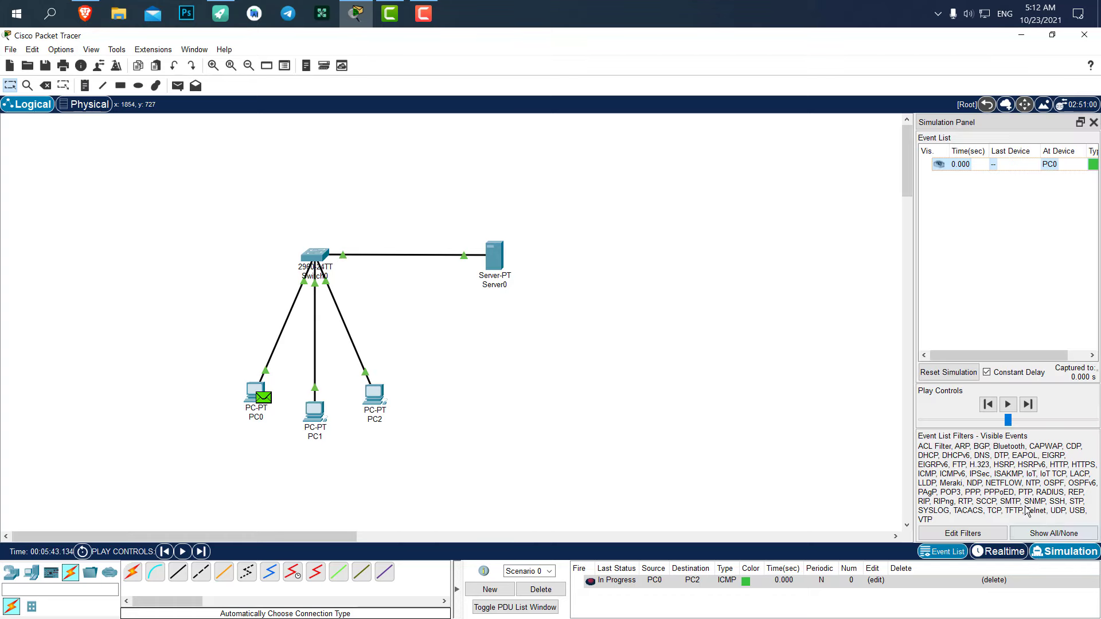
pyautogui.click(1011, 406)
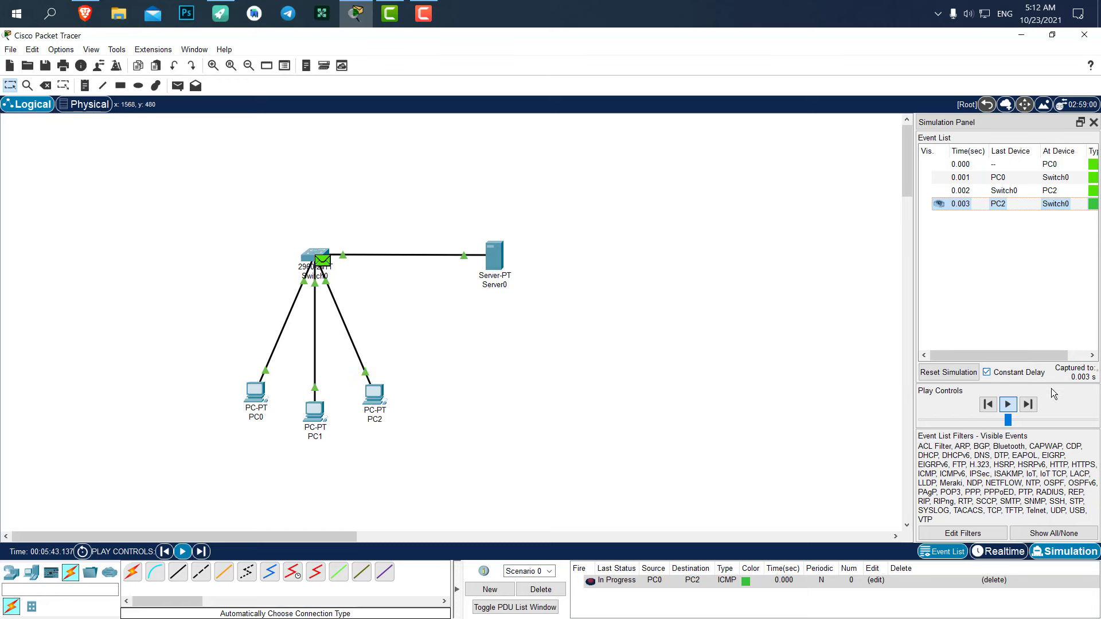
pyautogui.click(1030, 406)
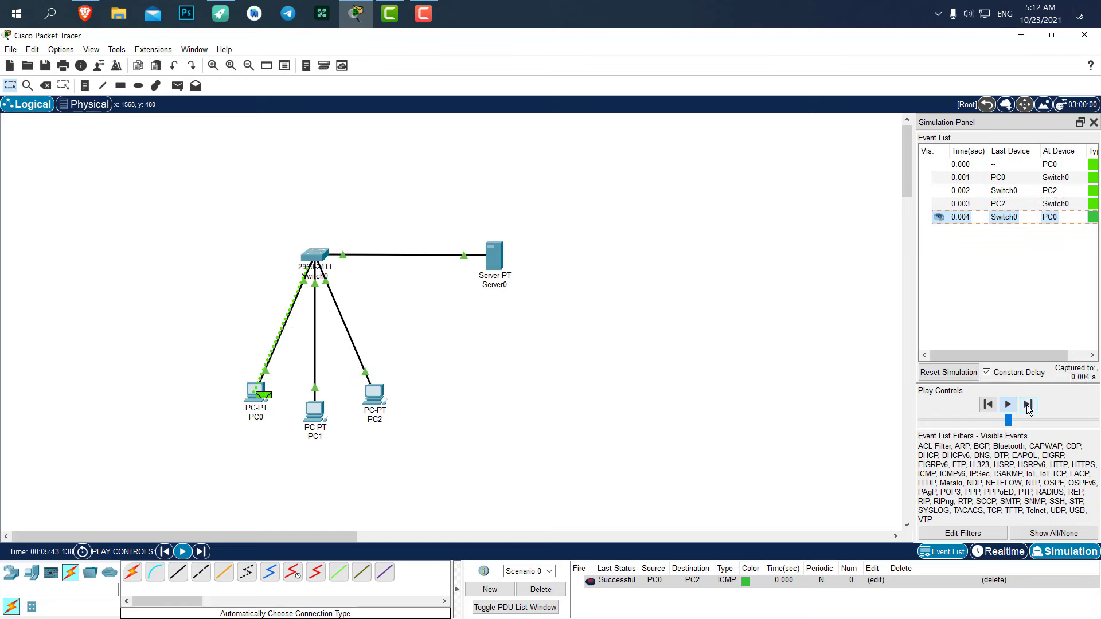
pyautogui.click(1027, 406)
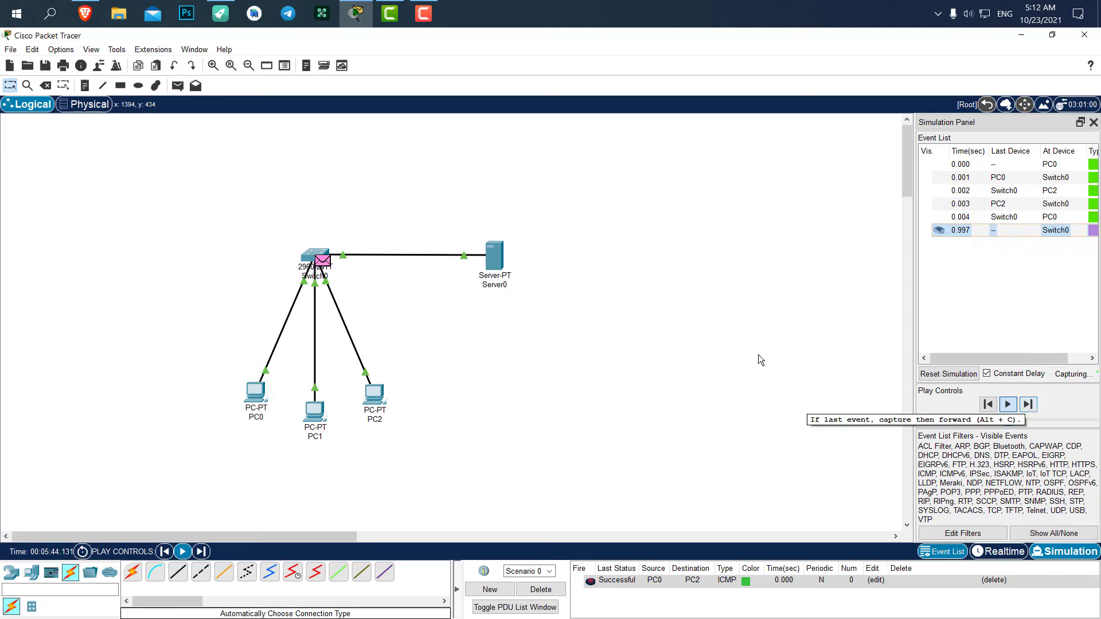
pyautogui.click(541, 590)
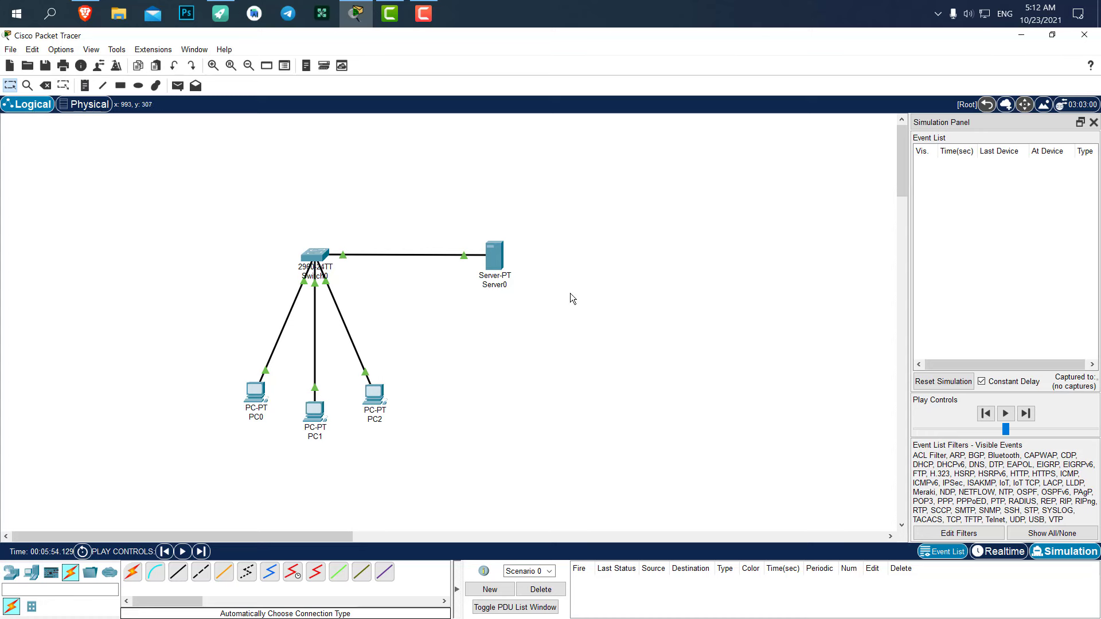